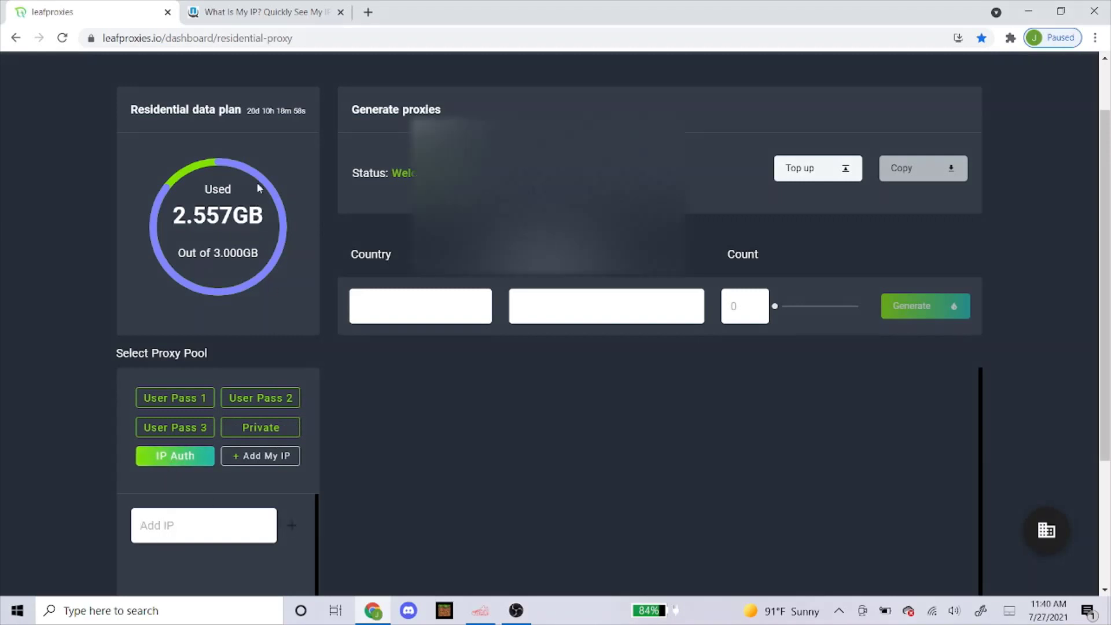
Step: Switch to the WhatIsMyIP.com tab to get this computer's public IPv4 address
{"action": "left_click", "coordinate": [266, 13]}
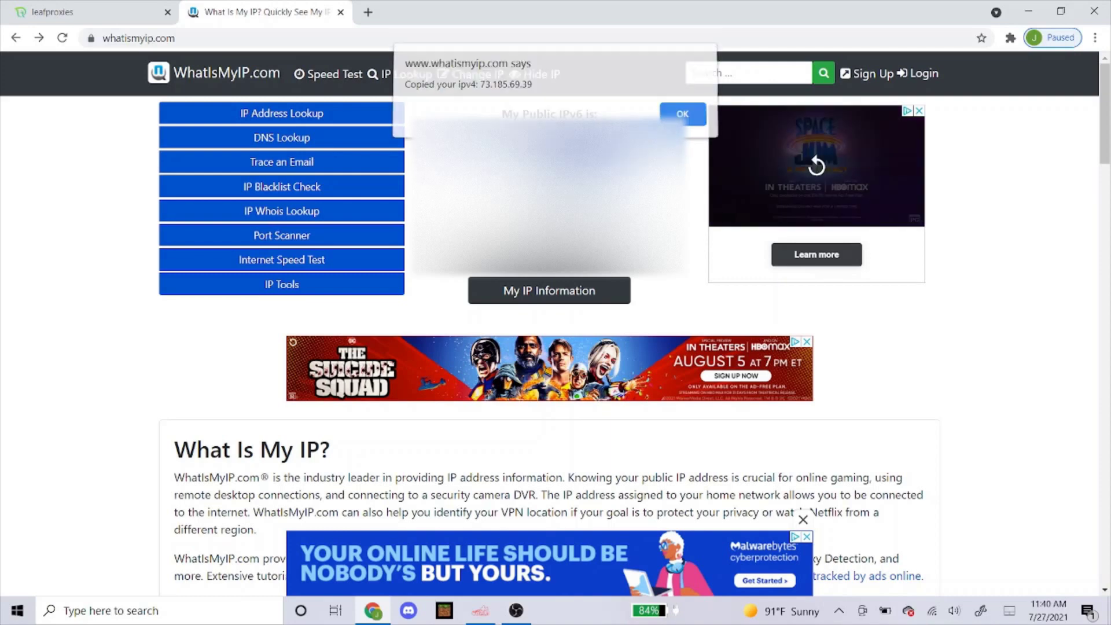
Step: Paste the copied public IP into the Add IP field and add it to the IP Auth whitelist
{"action": "left_click", "coordinate": [58, 12]}
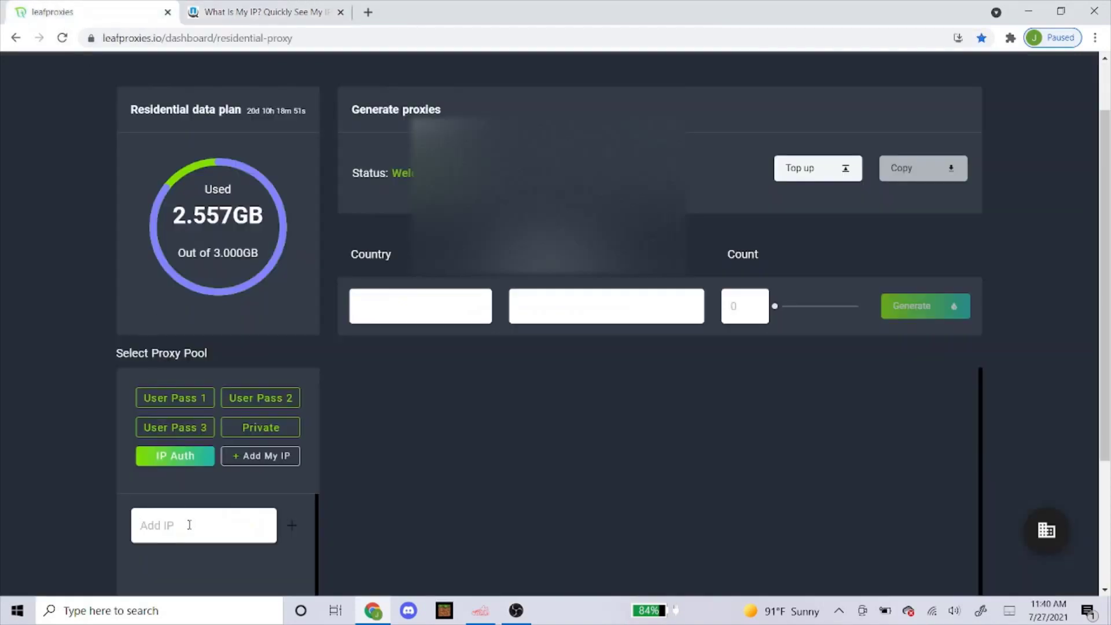
{"action": "key", "text": "ctrl+v"}
{"action": "right_click", "coordinate": [195, 524]}
{"action": "left_click", "coordinate": [279, 401]}
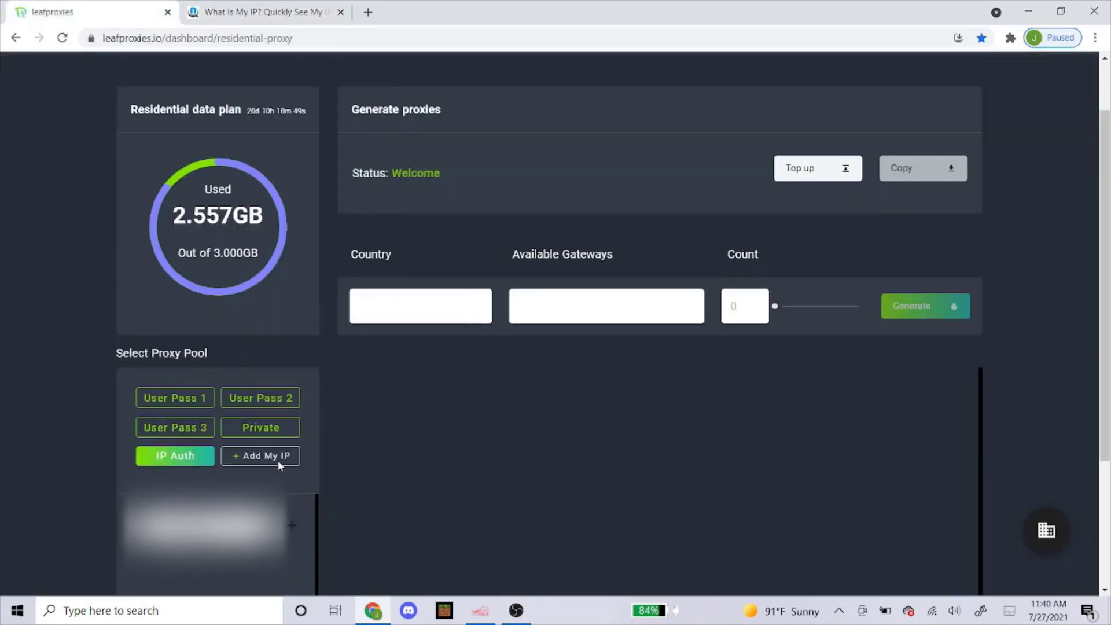
{"action": "left_click", "coordinate": [292, 528]}
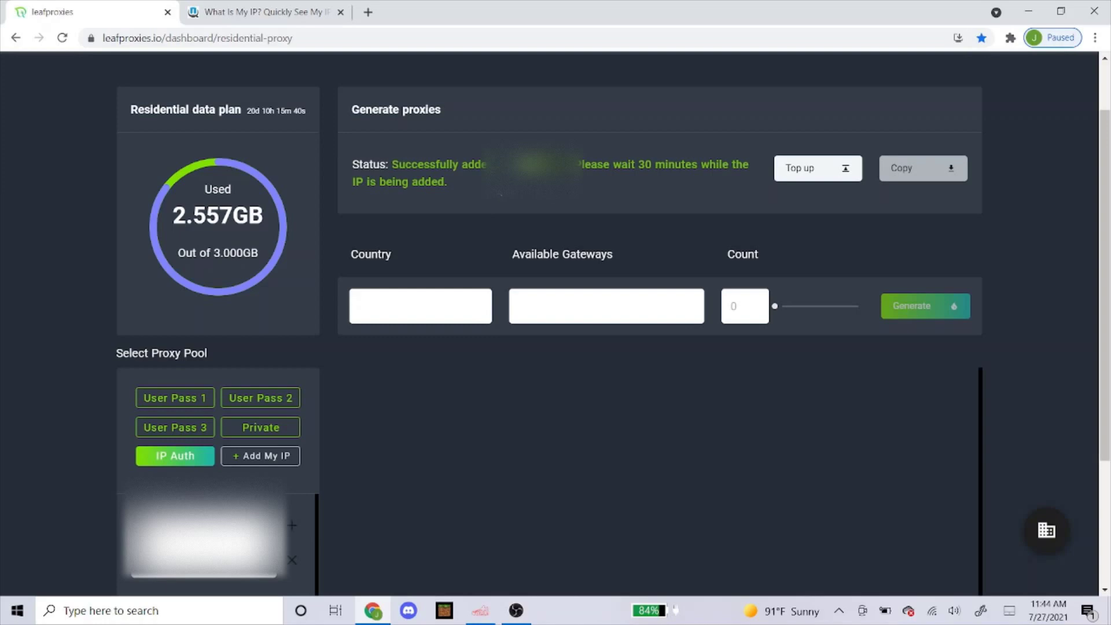
Step: Select the User Pass 1 proxy pool and choose US from the Country list
{"action": "scroll", "coordinate": [549, 324], "scroll_direction": "down", "scroll_amount": 1}
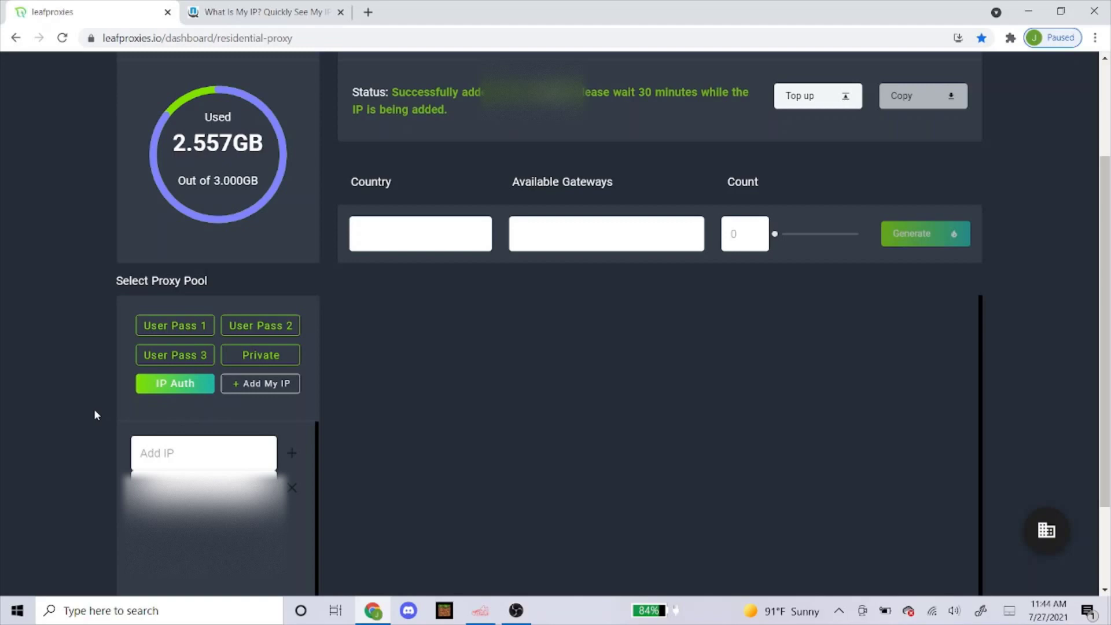
{"action": "left_click", "coordinate": [180, 333]}
{"action": "left_click", "coordinate": [449, 232]}
{"action": "left_click", "coordinate": [486, 227]}
{"action": "left_click", "coordinate": [486, 228]}
{"action": "left_click", "coordinate": [470, 240]}
{"action": "left_click", "coordinate": [433, 232]}
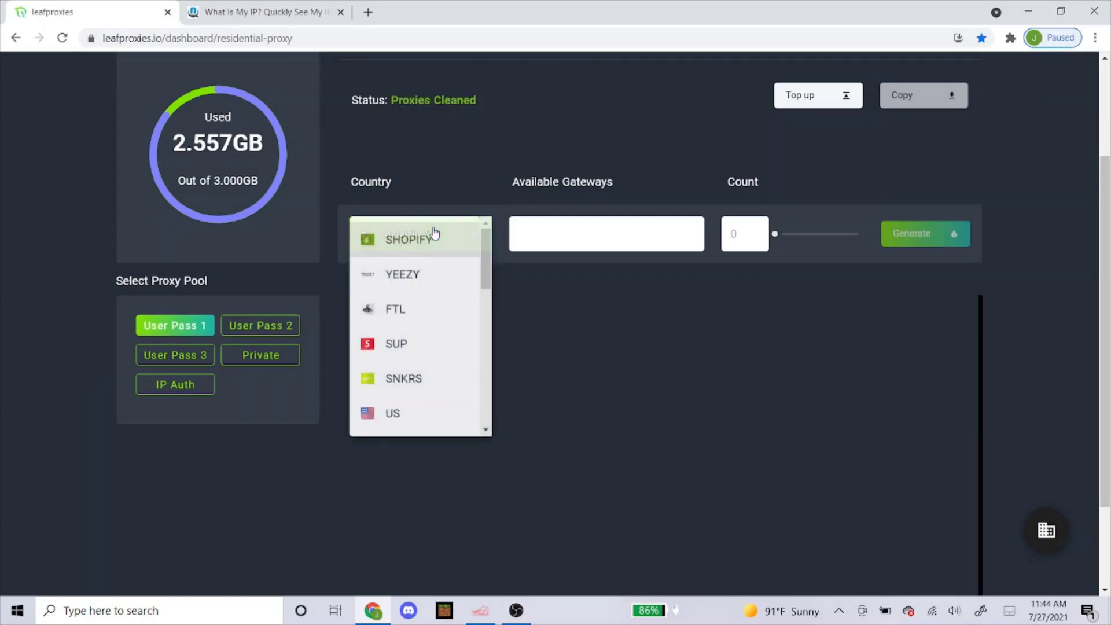
{"action": "scroll", "coordinate": [399, 325], "scroll_direction": "down", "scroll_amount": 1}
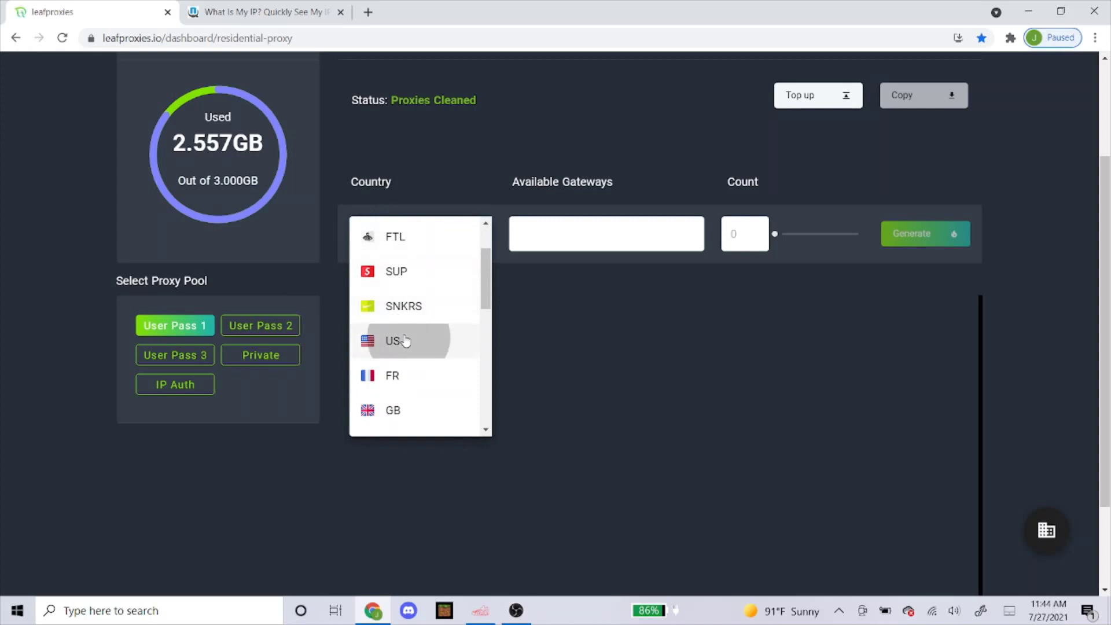
{"action": "left_click", "coordinate": [405, 340]}
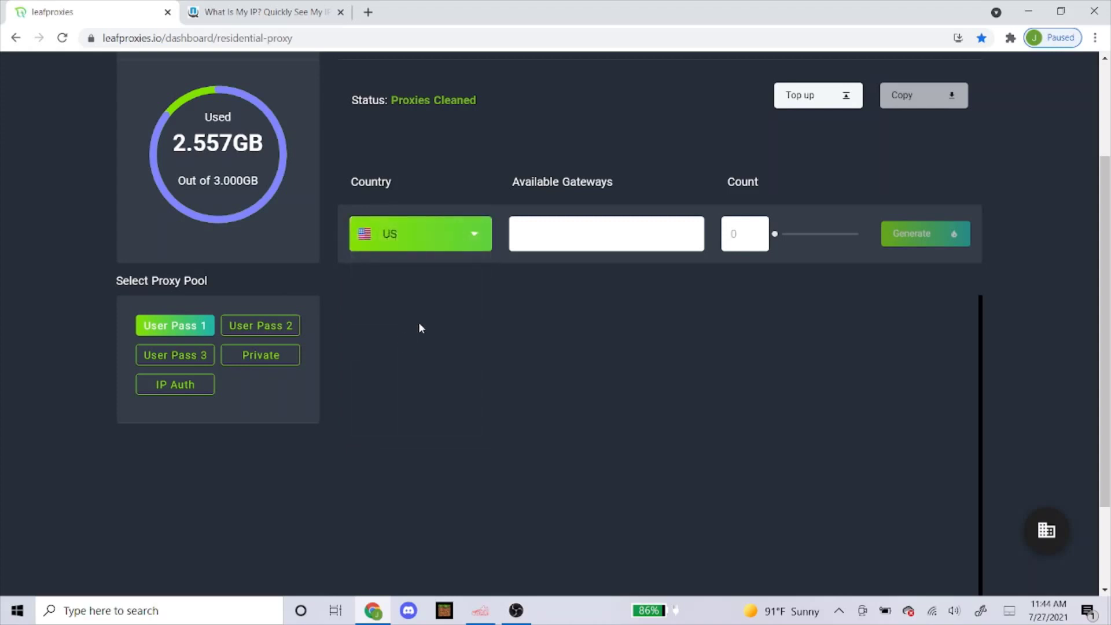
{"action": "left_click", "coordinate": [399, 246]}
{"action": "scroll", "coordinate": [397, 313], "scroll_direction": "up", "scroll_amount": 1}
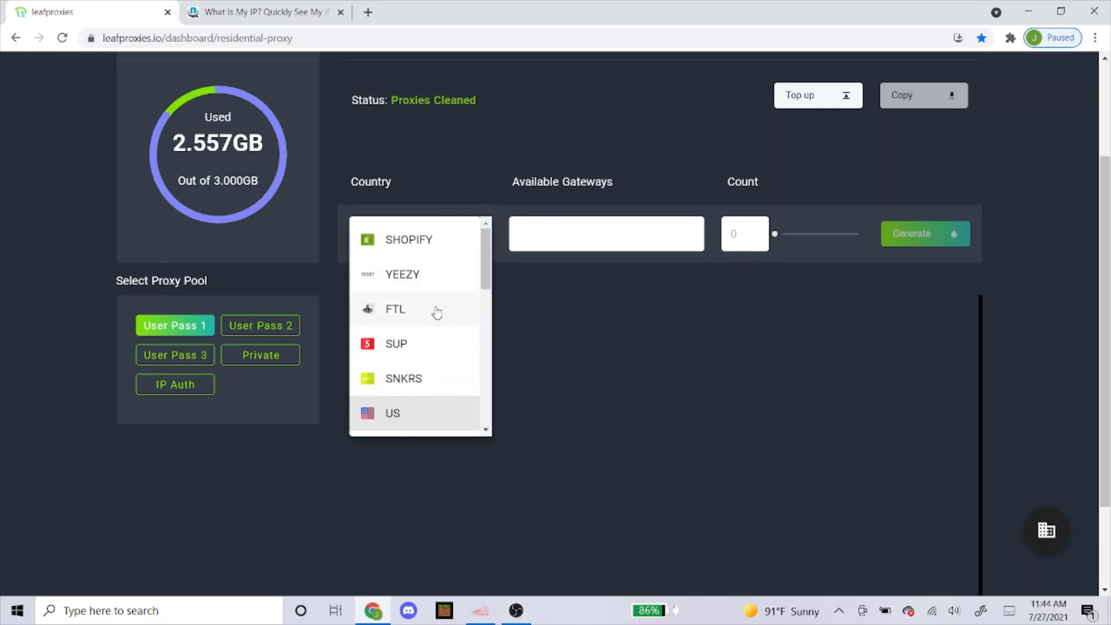
Step: Keep US as the country and tick gateways us-general-1 through us-general-4
{"action": "left_click", "coordinate": [395, 424]}
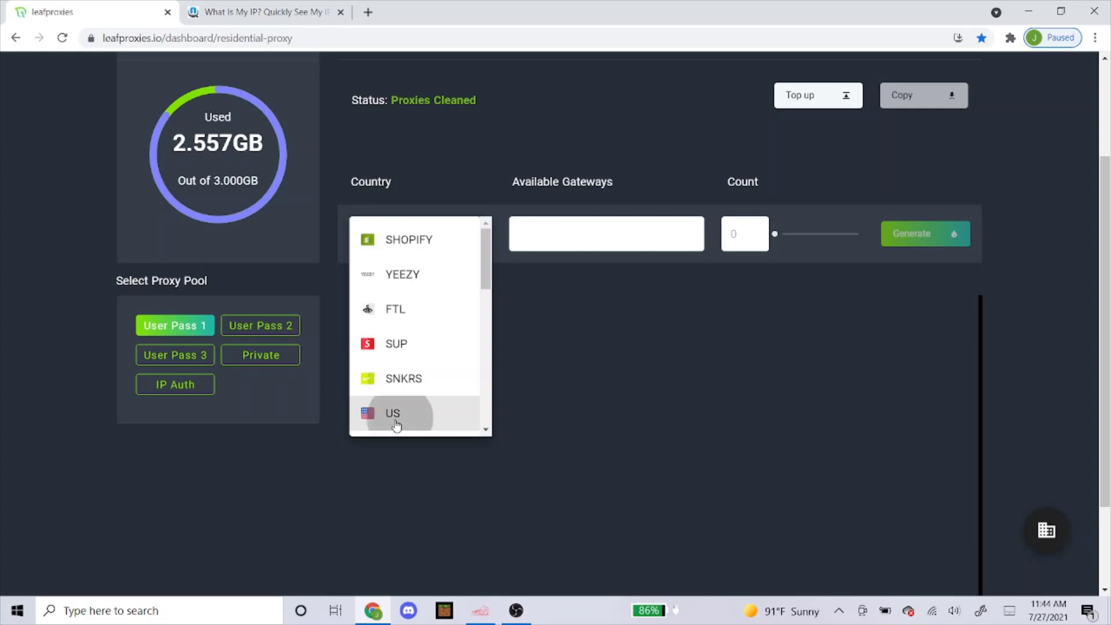
{"action": "left_click", "coordinate": [583, 239]}
{"action": "left_click", "coordinate": [575, 258]}
{"action": "left_click", "coordinate": [571, 292]}
{"action": "left_click", "coordinate": [560, 327]}
{"action": "left_click", "coordinate": [553, 391]}
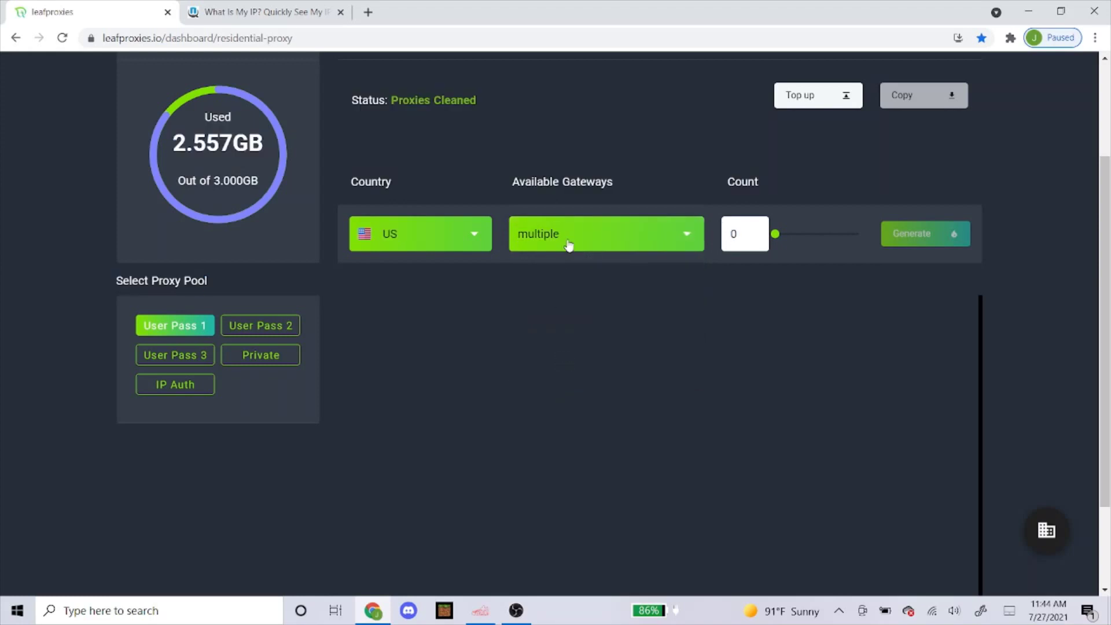
{"action": "left_click", "coordinate": [569, 244]}
{"action": "left_click", "coordinate": [556, 362]}
Step: Set the count to 250, generate the proxies, copy them and switch to NSB
{"action": "double_click", "coordinate": [742, 246]}
{"action": "type", "text": "250"}
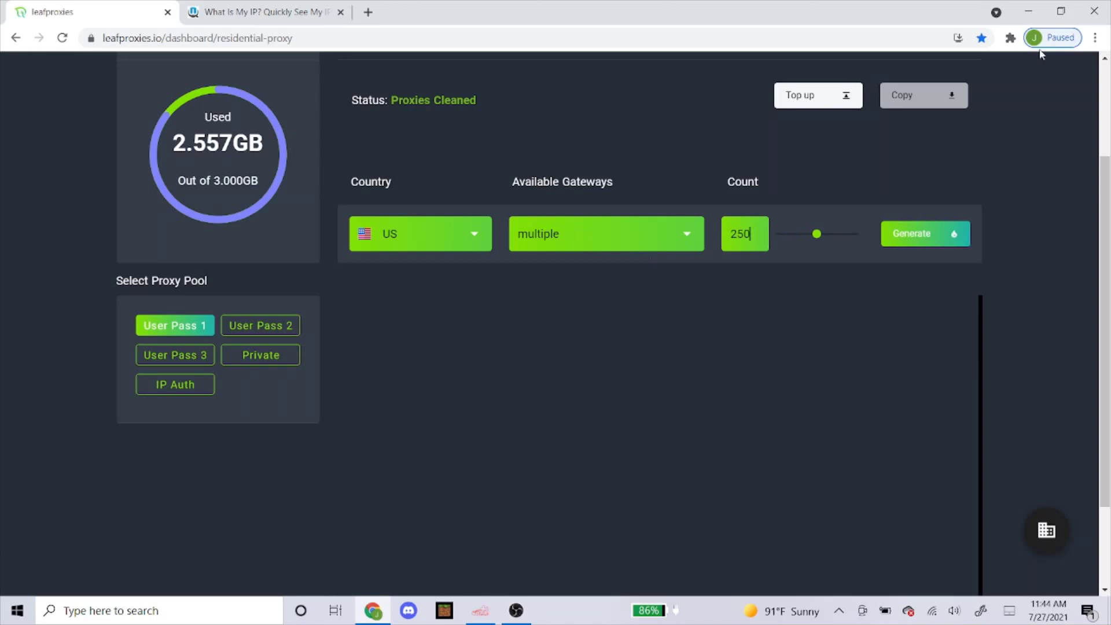
{"action": "left_click", "coordinate": [906, 234]}
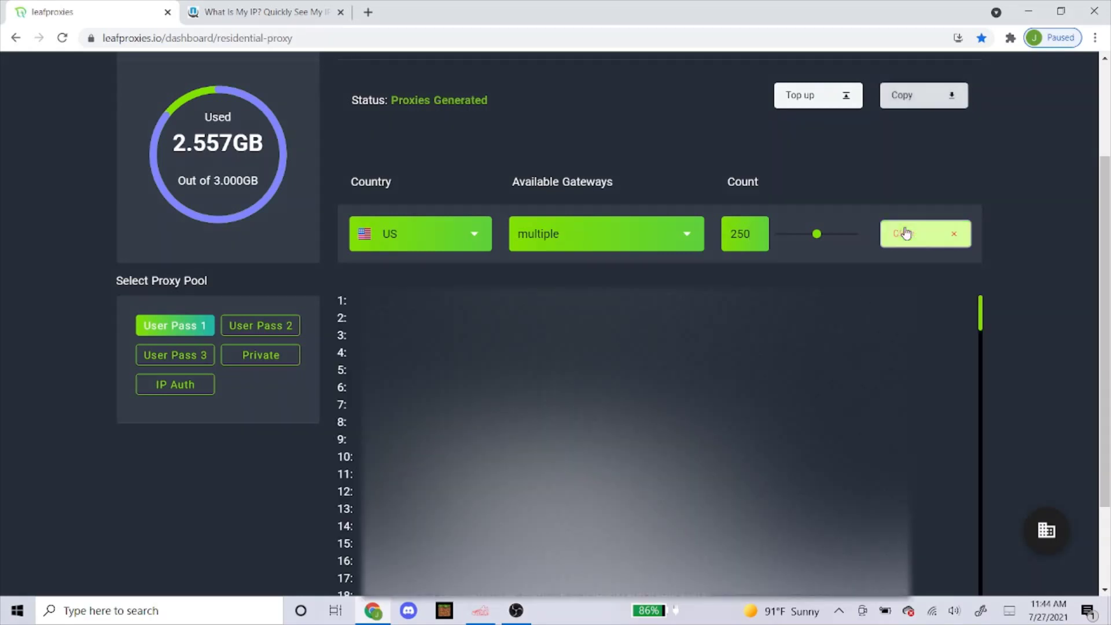
{"action": "left_click", "coordinate": [906, 98]}
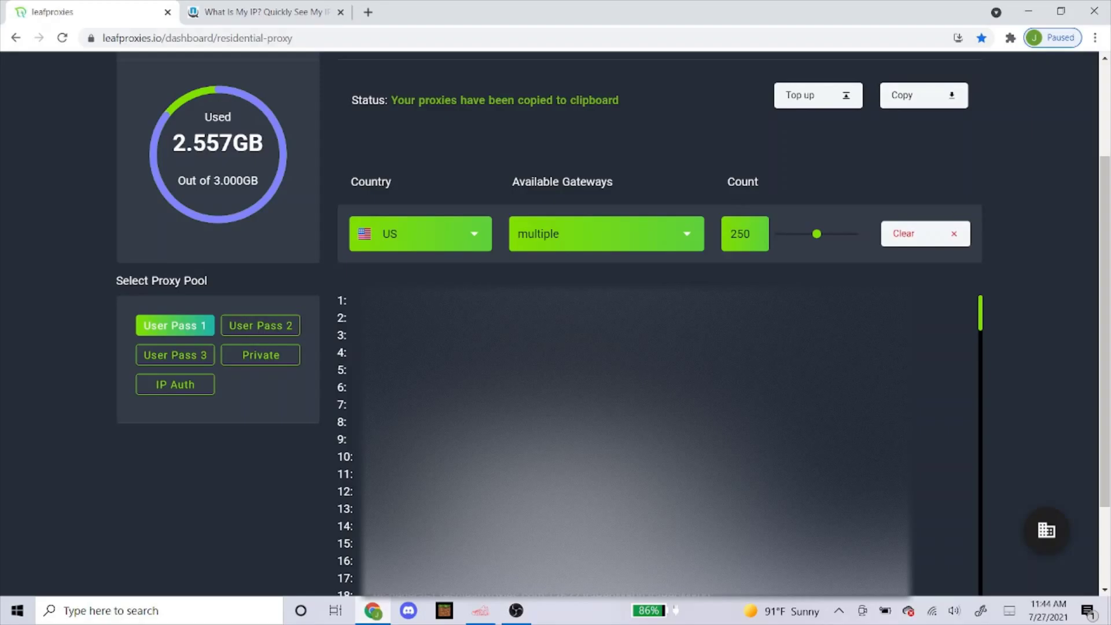
{"action": "left_click", "coordinate": [480, 611]}
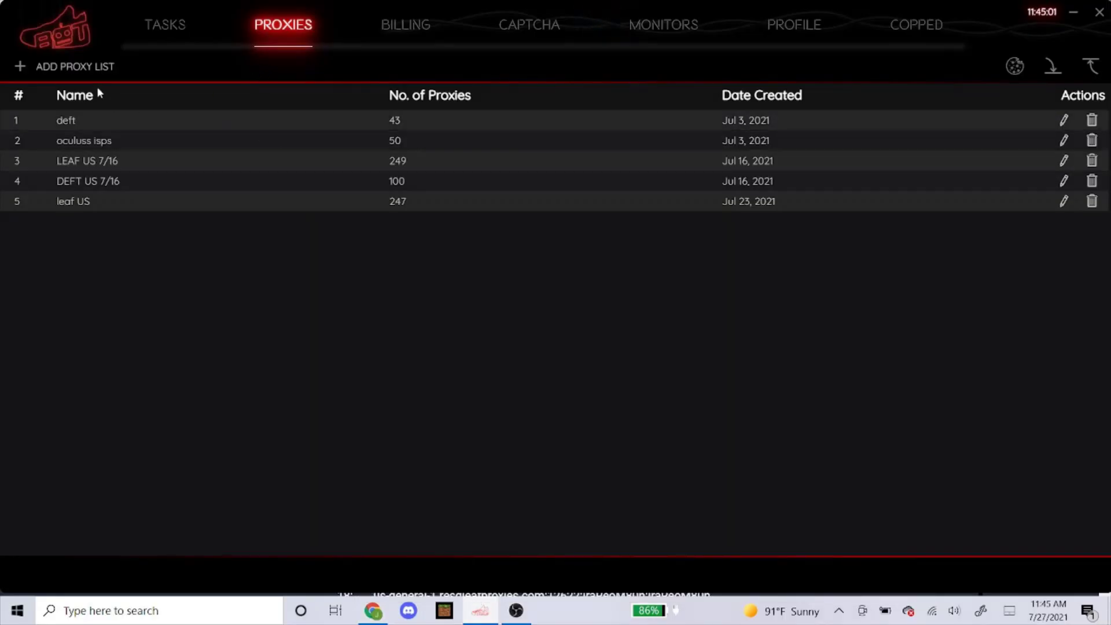
Step: Create a new NSB proxy list with the pasted proxies and review their VALID latency results
{"action": "left_click", "coordinate": [95, 71]}
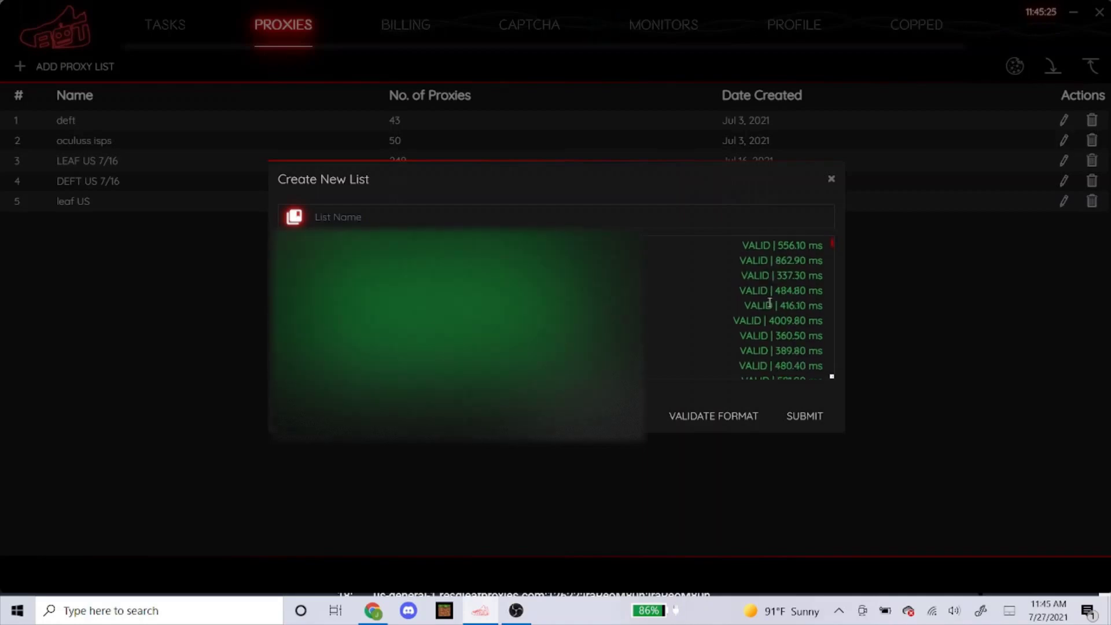
{"action": "scroll", "coordinate": [772, 303], "scroll_direction": "down", "scroll_amount": 10}
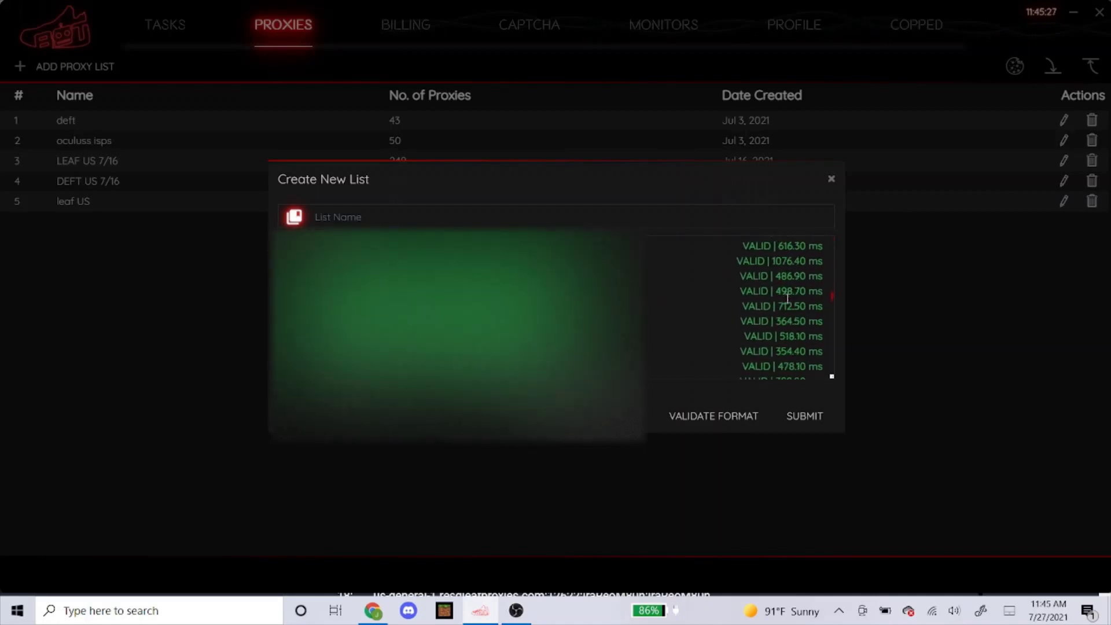
{"action": "scroll", "coordinate": [780, 304], "scroll_direction": "down", "scroll_amount": 3}
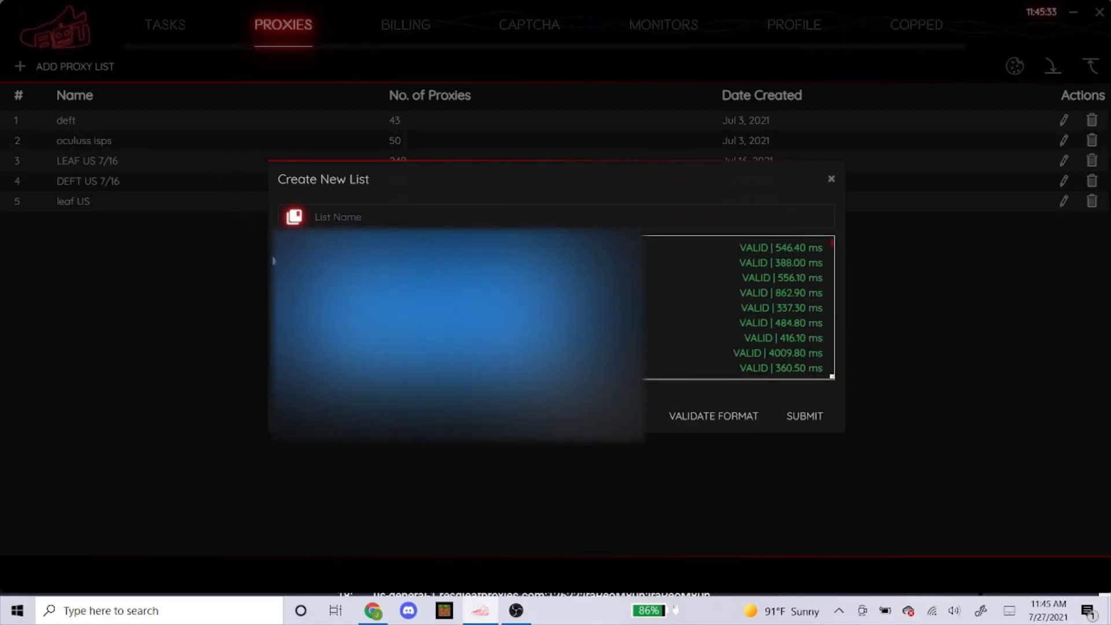
Step: Select and delete all the pasted proxies from the Create New List text box
{"action": "key", "text": "ctrl+a"}
{"action": "key", "text": "BackSpace"}
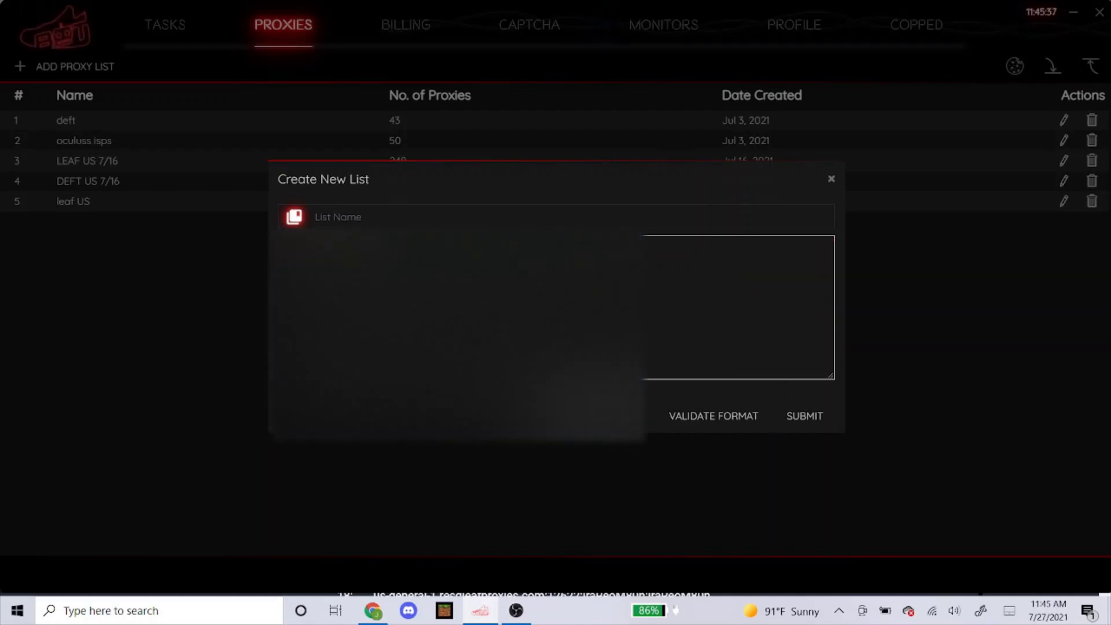
{"action": "left_click", "coordinate": [858, 254]}
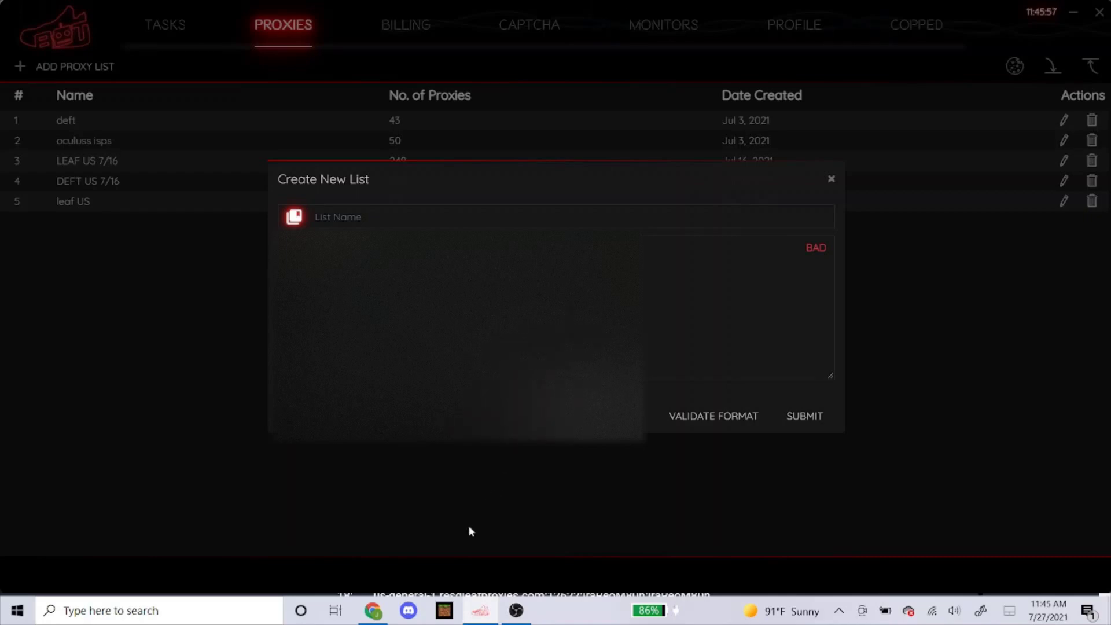
Step: Return to the Leaf Proxies dashboard and select US as the country
{"action": "left_click", "coordinate": [373, 610]}
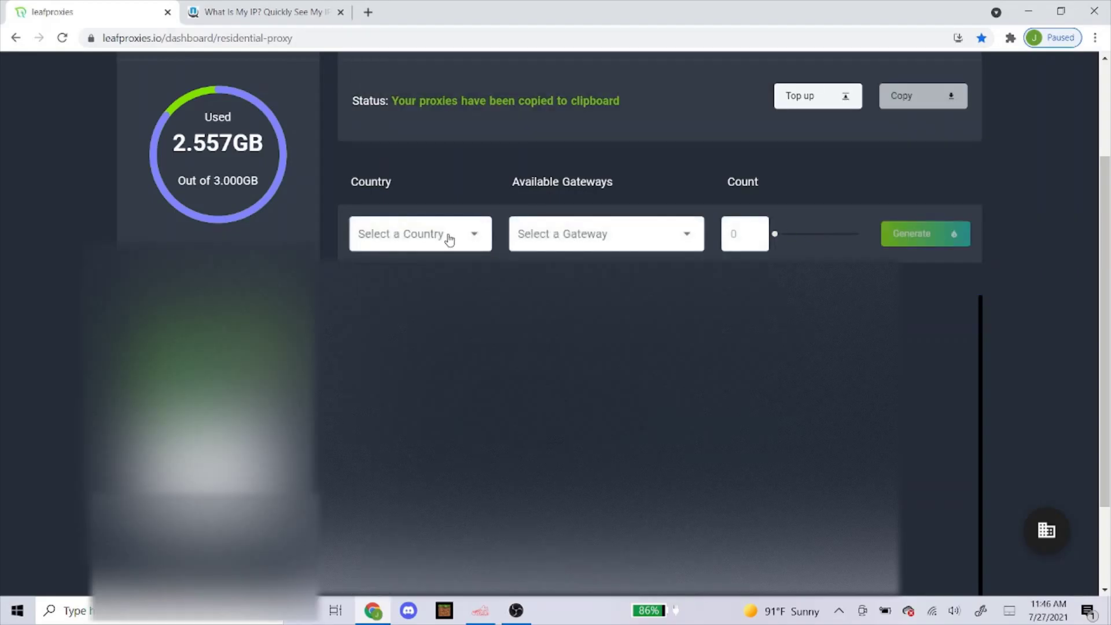
{"action": "left_click", "coordinate": [448, 238]}
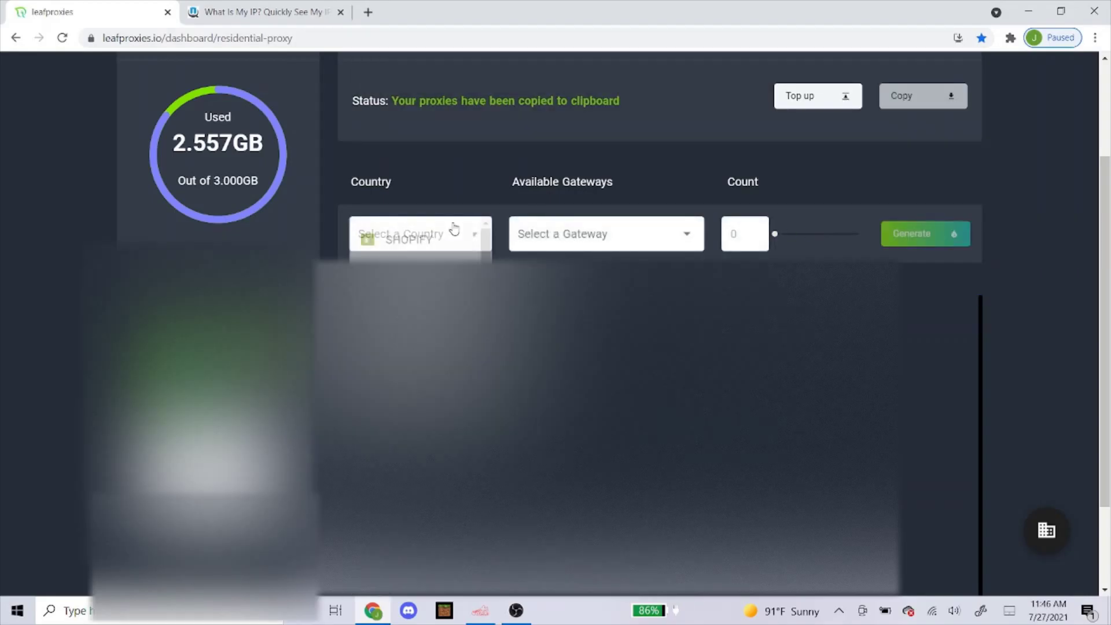
{"action": "scroll", "coordinate": [422, 241], "scroll_direction": "down", "scroll_amount": 2}
{"action": "left_click", "coordinate": [424, 251]}
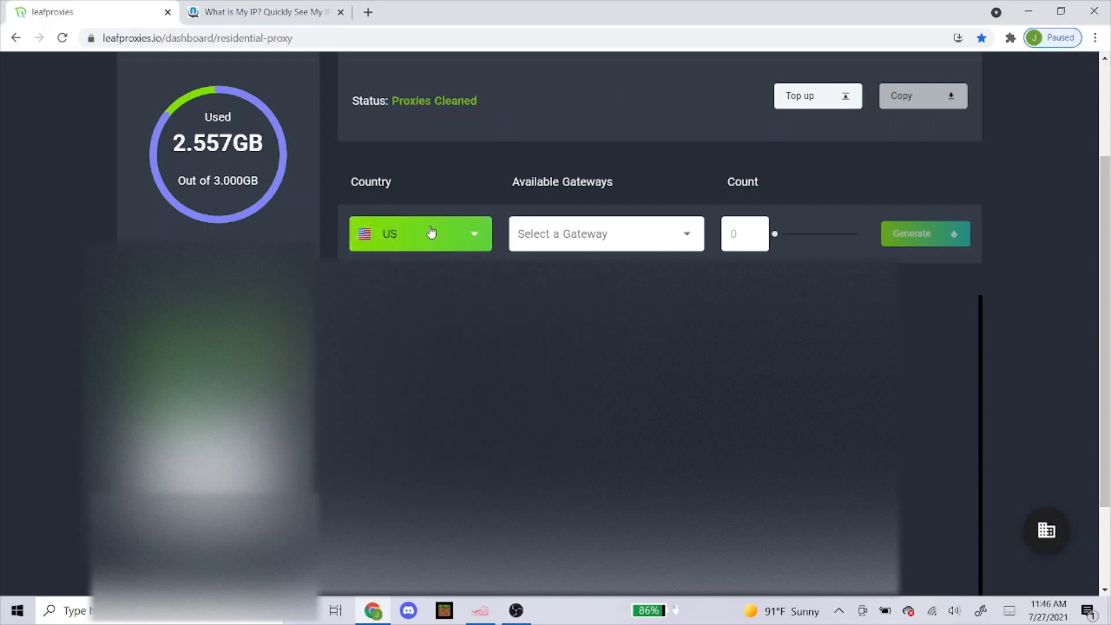
{"action": "left_click", "coordinate": [427, 248]}
{"action": "scroll", "coordinate": [427, 248], "scroll_direction": "up", "scroll_amount": 2}
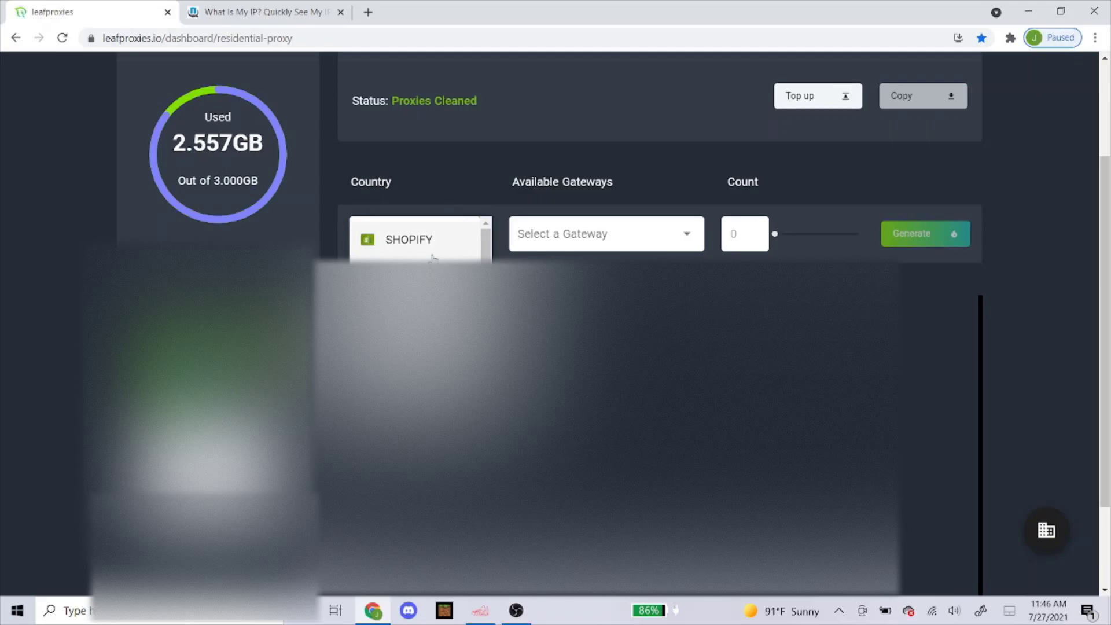
{"action": "left_click", "coordinate": [606, 182]}
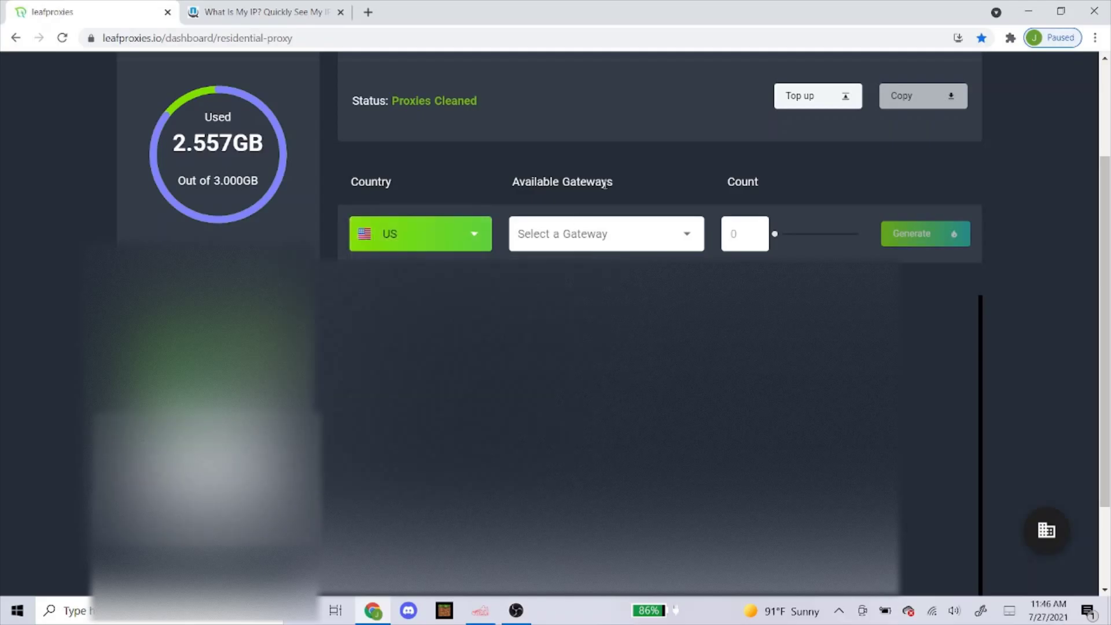
Step: Browse the Available Gateways list and close it without choosing a gateway
{"action": "left_click", "coordinate": [598, 234]}
{"action": "scroll", "coordinate": [566, 294], "scroll_direction": "down", "scroll_amount": 3}
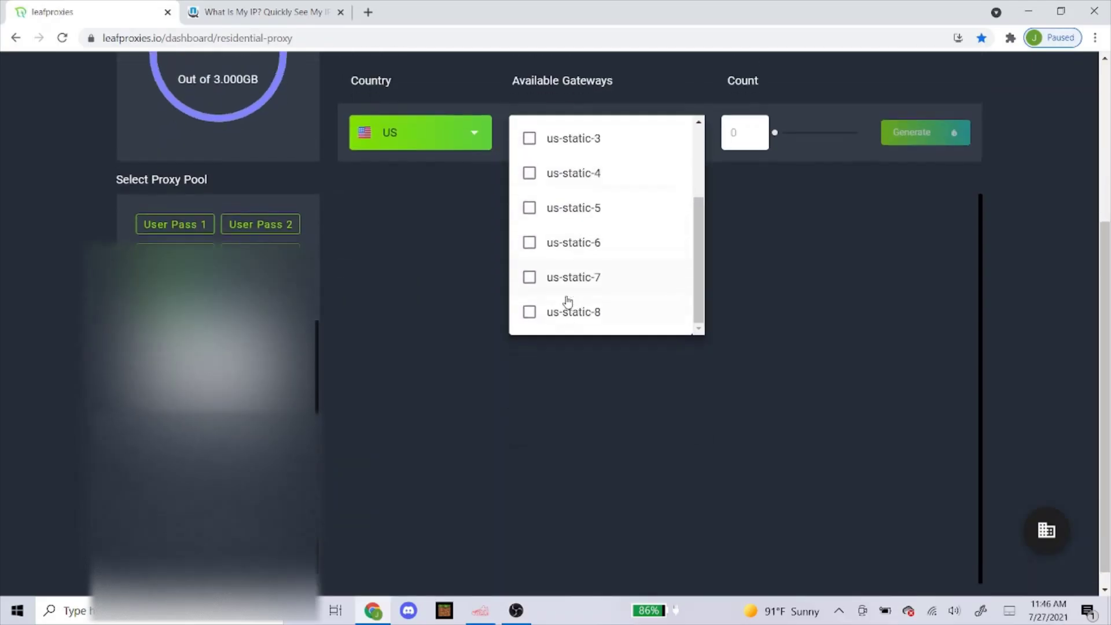
{"action": "scroll", "coordinate": [567, 301], "scroll_direction": "up", "scroll_amount": 5}
{"action": "scroll", "coordinate": [577, 299], "scroll_direction": "down", "scroll_amount": 1}
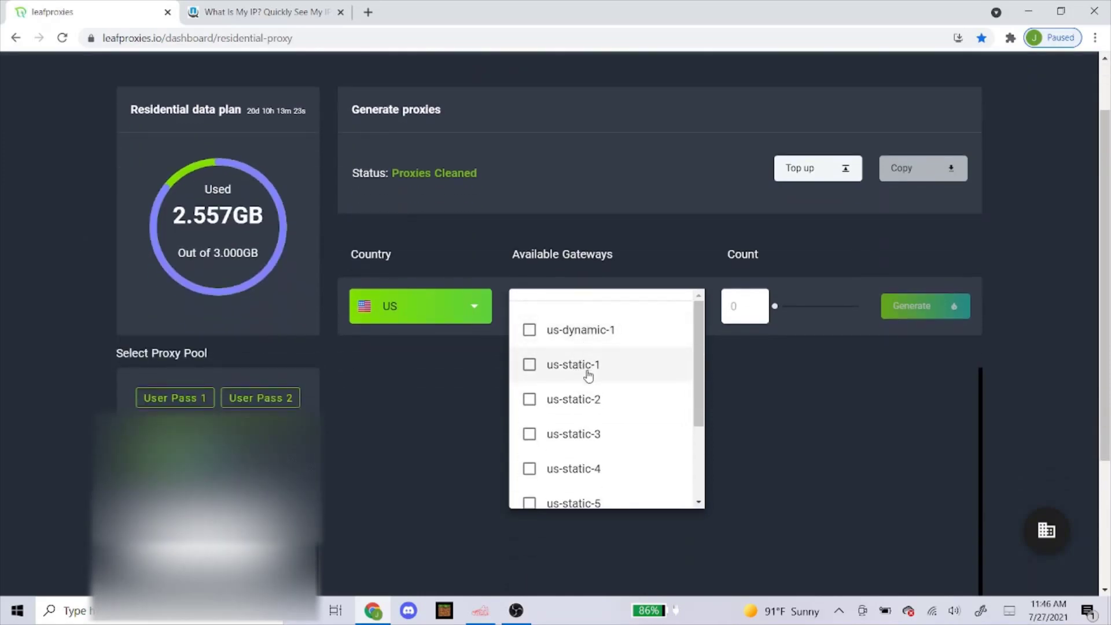
{"action": "left_click", "coordinate": [735, 306]}
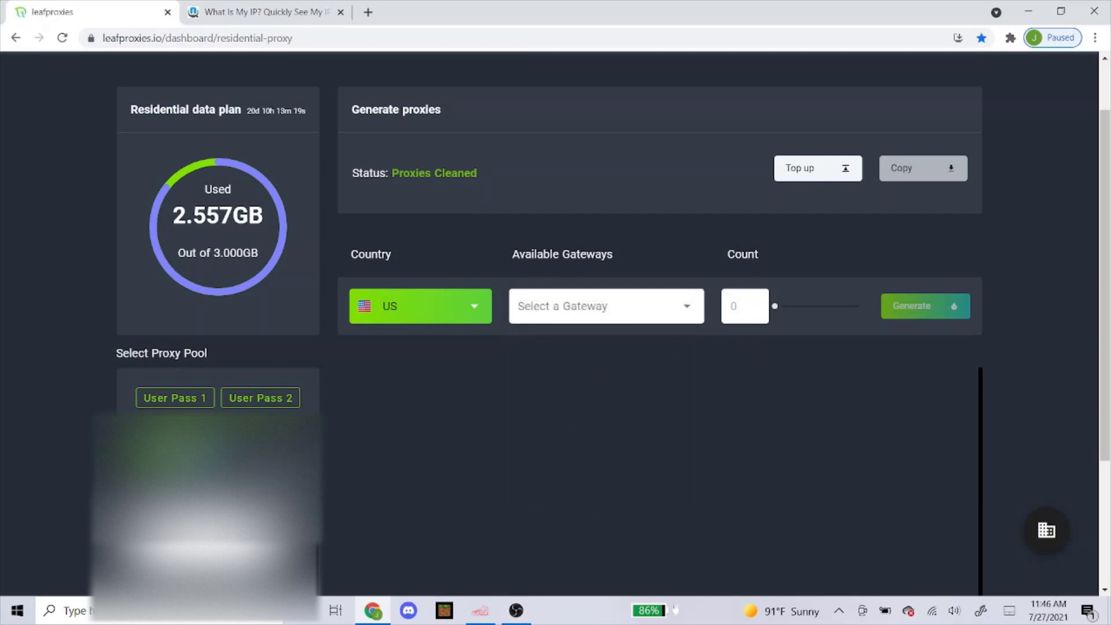
Step: Switch to the User Pass 3 pool, choose America as region and browse its gateways
{"action": "scroll", "coordinate": [405, 347], "scroll_direction": "down", "scroll_amount": 1}
{"action": "left_click", "coordinate": [267, 325]}
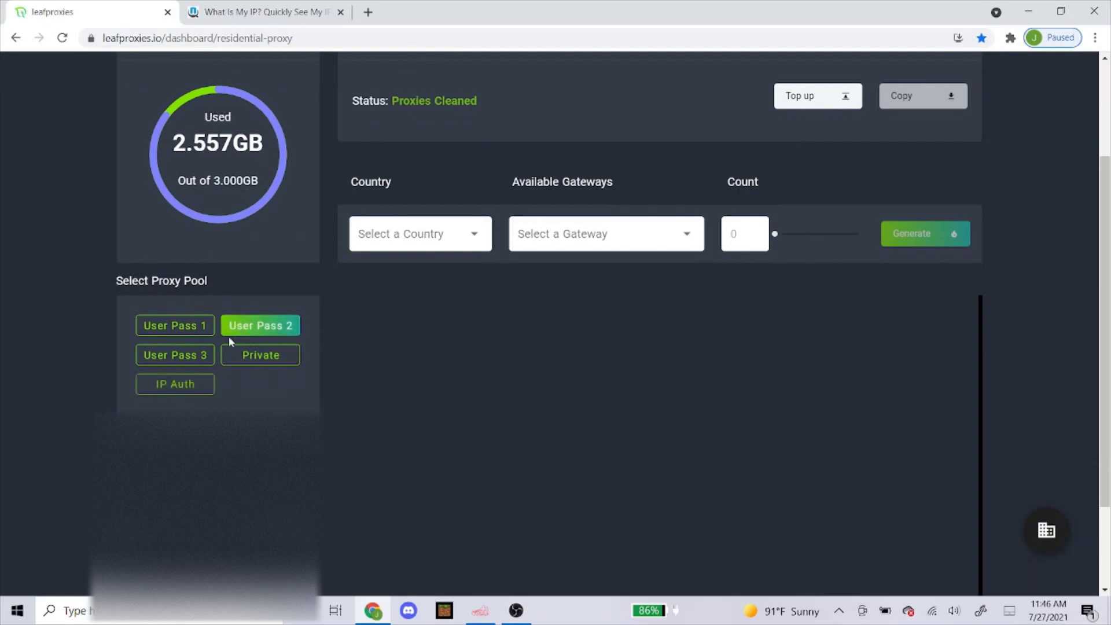
{"action": "left_click", "coordinate": [202, 356]}
{"action": "left_click", "coordinate": [397, 237]}
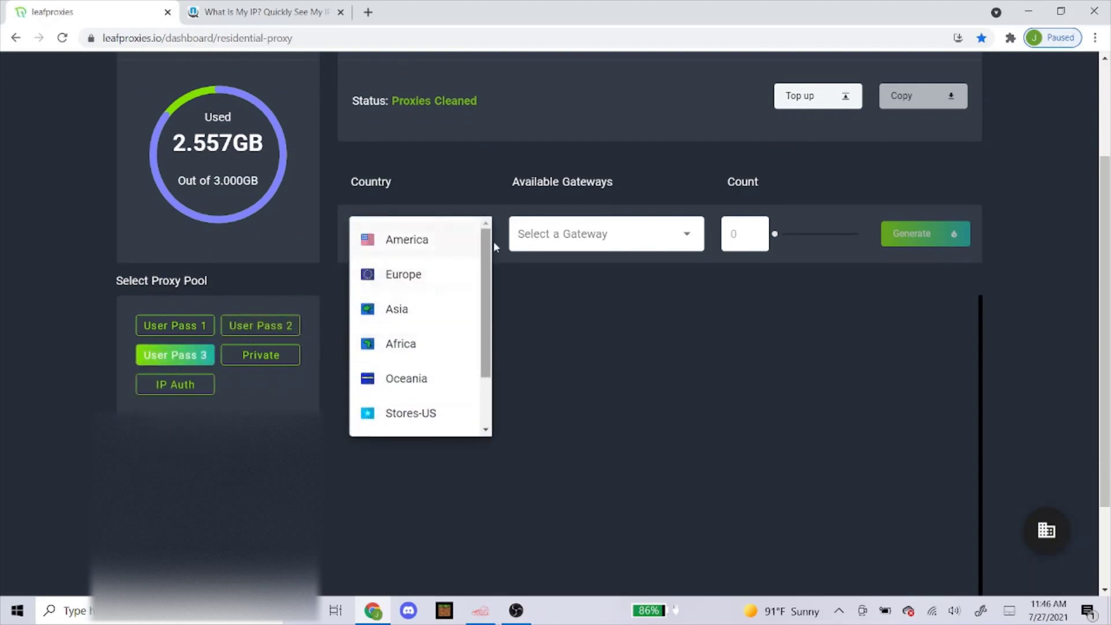
{"action": "scroll", "coordinate": [434, 345], "scroll_direction": "down", "scroll_amount": 1}
{"action": "scroll", "coordinate": [434, 339], "scroll_direction": "up", "scroll_amount": 1}
{"action": "left_click", "coordinate": [439, 246]}
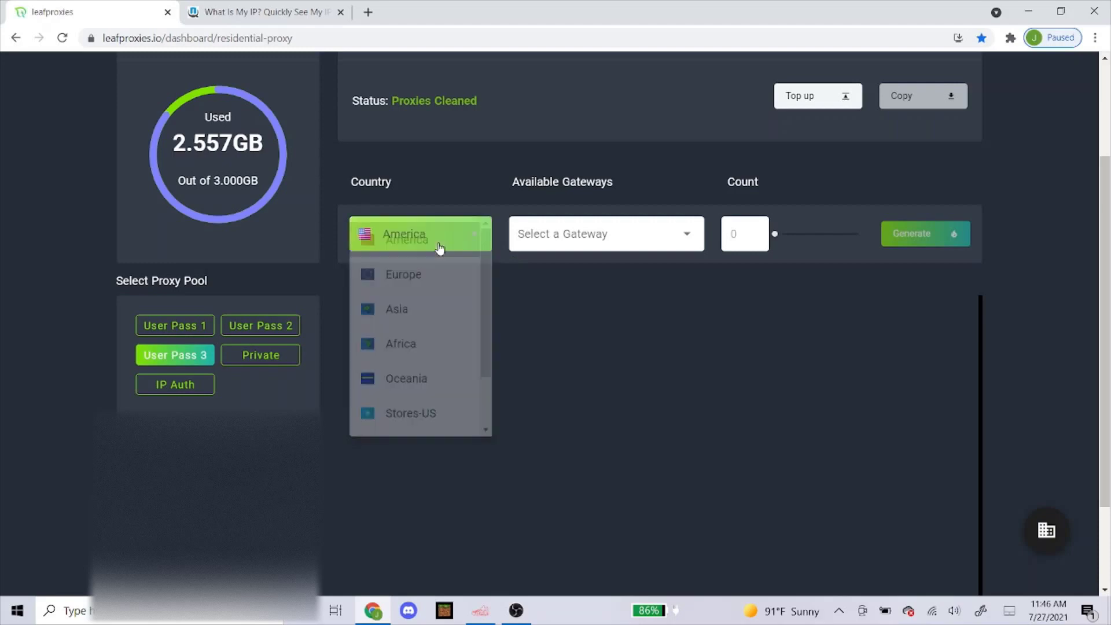
{"action": "left_click", "coordinate": [588, 243]}
{"action": "scroll", "coordinate": [582, 261], "scroll_direction": "down", "scroll_amount": 5}
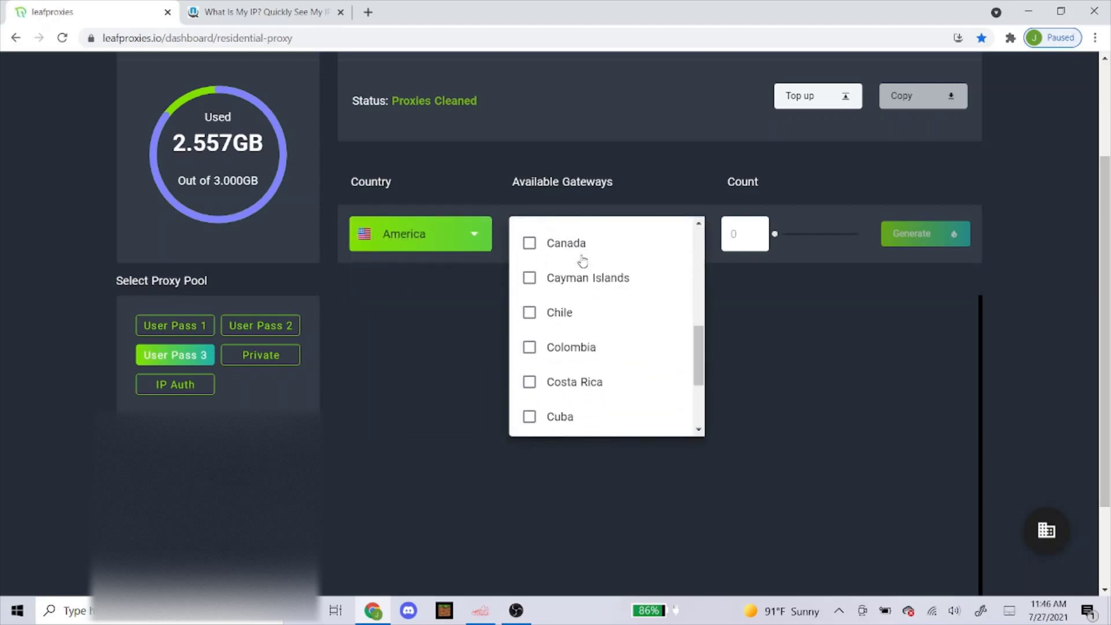
{"action": "scroll", "coordinate": [581, 260], "scroll_direction": "up", "scroll_amount": 5}
{"action": "left_click", "coordinate": [311, 370]}
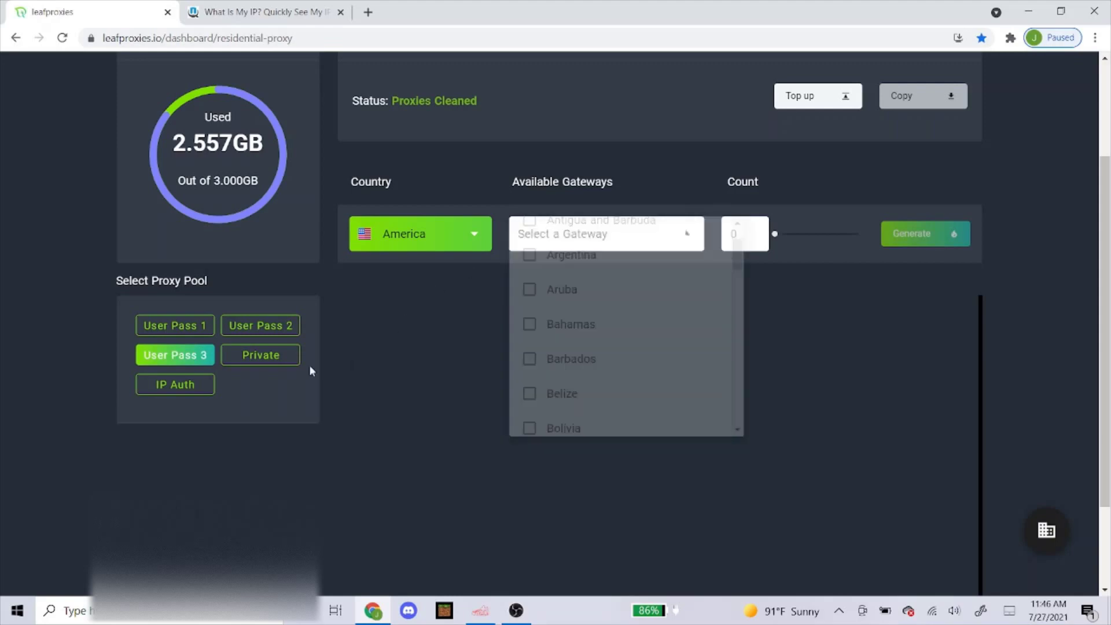
Step: Switch to User Pass 2, pick US as country and browse its gateways without choosing
{"action": "left_click", "coordinate": [271, 325]}
{"action": "left_click", "coordinate": [418, 245]}
{"action": "scroll", "coordinate": [420, 266], "scroll_direction": "down", "scroll_amount": 7}
{"action": "scroll", "coordinate": [425, 281], "scroll_direction": "up", "scroll_amount": 7}
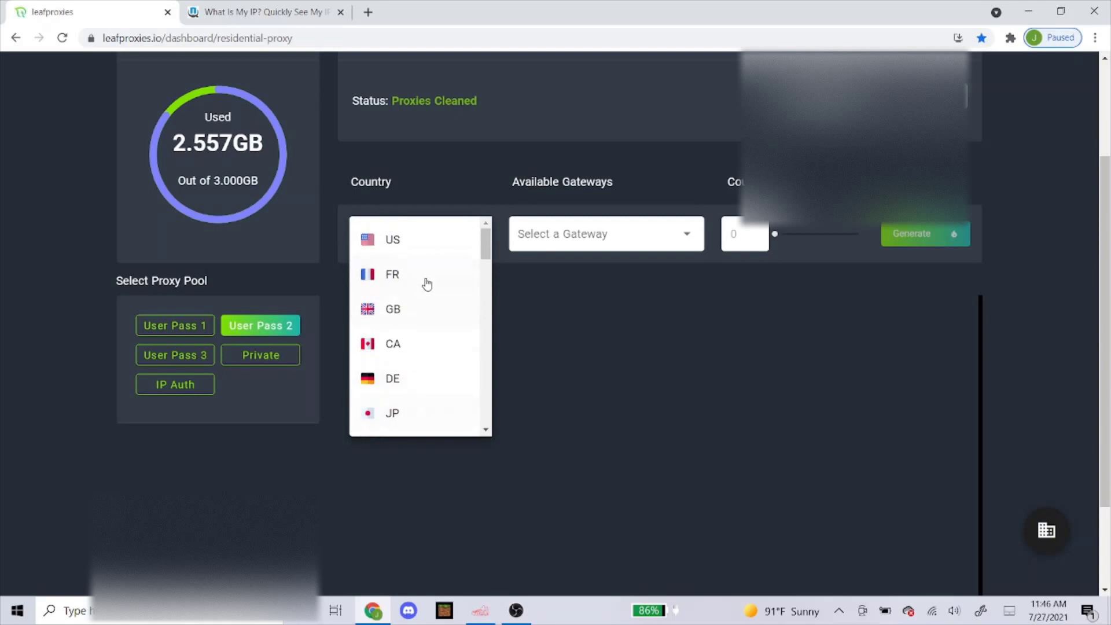
{"action": "left_click", "coordinate": [426, 239]}
{"action": "left_click", "coordinate": [550, 233]}
{"action": "scroll", "coordinate": [556, 264], "scroll_direction": "down", "scroll_amount": 2}
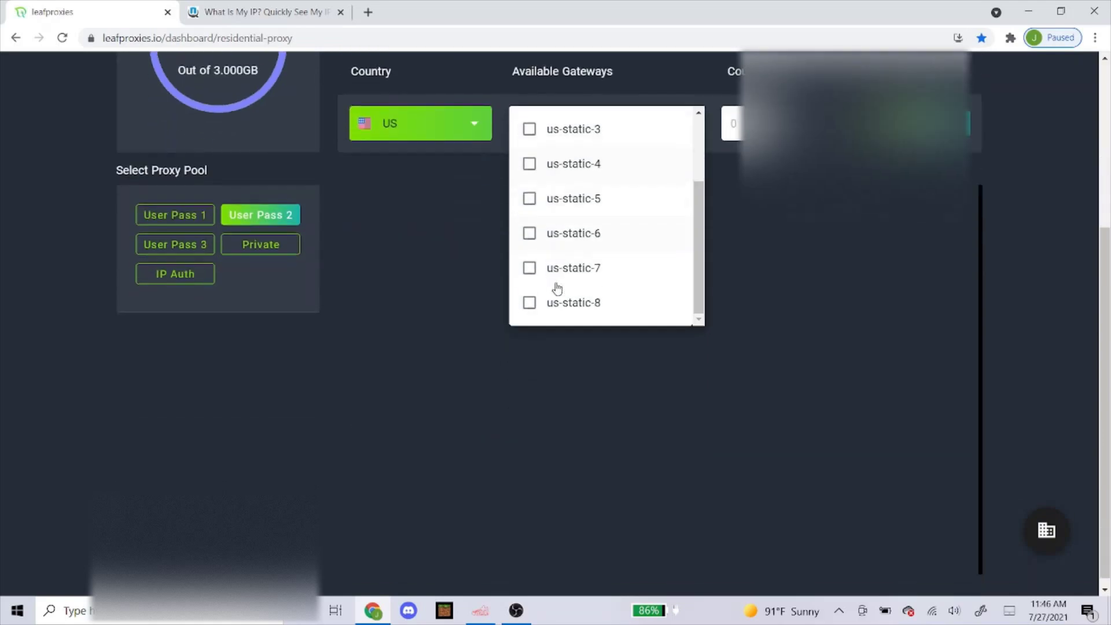
{"action": "scroll", "coordinate": [555, 288], "scroll_direction": "up", "scroll_amount": 6}
{"action": "left_click", "coordinate": [468, 502]}
{"action": "scroll", "coordinate": [463, 496], "scroll_direction": "down", "scroll_amount": 2}
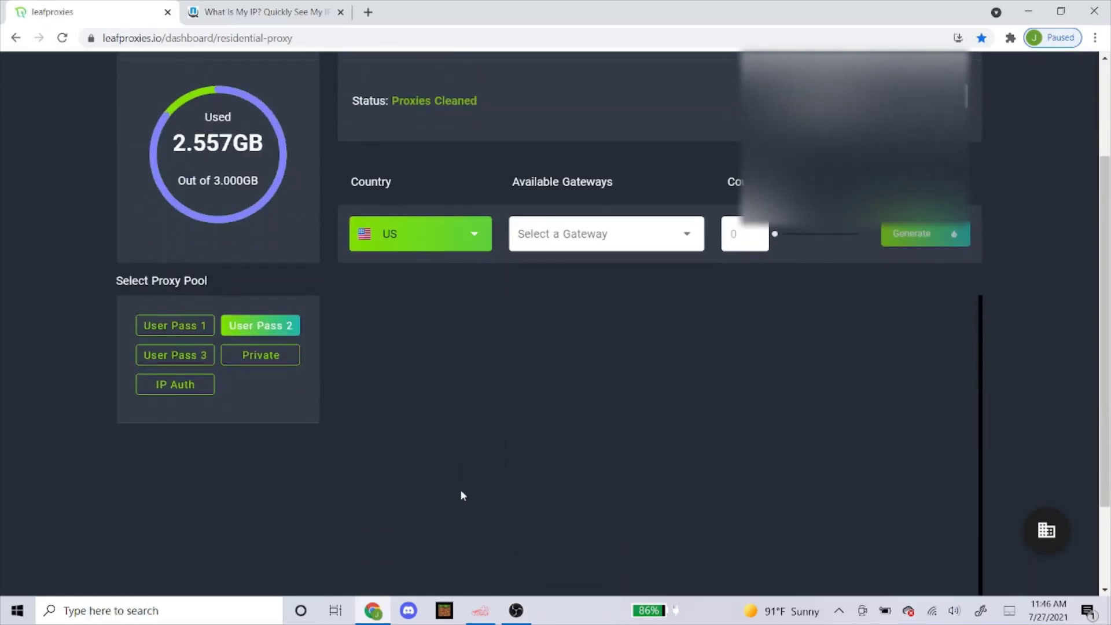
Step: Switch back to the User Pass 1 pool and review its proxy list and 2.557GB data usage
{"action": "left_click", "coordinate": [187, 326]}
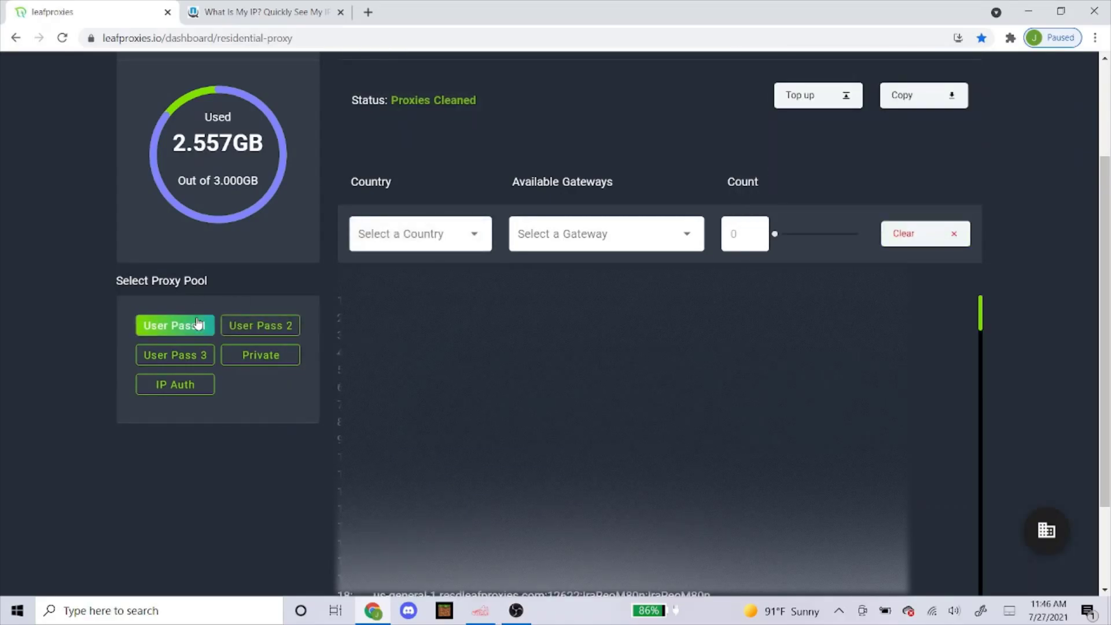
{"action": "scroll", "coordinate": [295, 278], "scroll_direction": "up", "scroll_amount": 2}
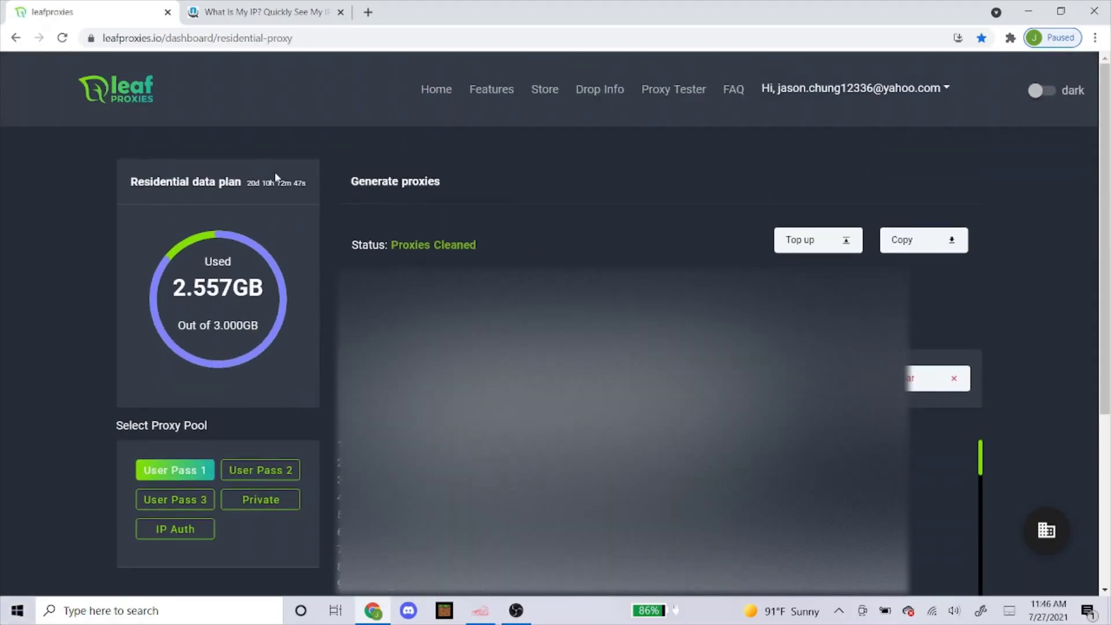
{"action": "scroll", "coordinate": [212, 199], "scroll_direction": "down", "scroll_amount": 1}
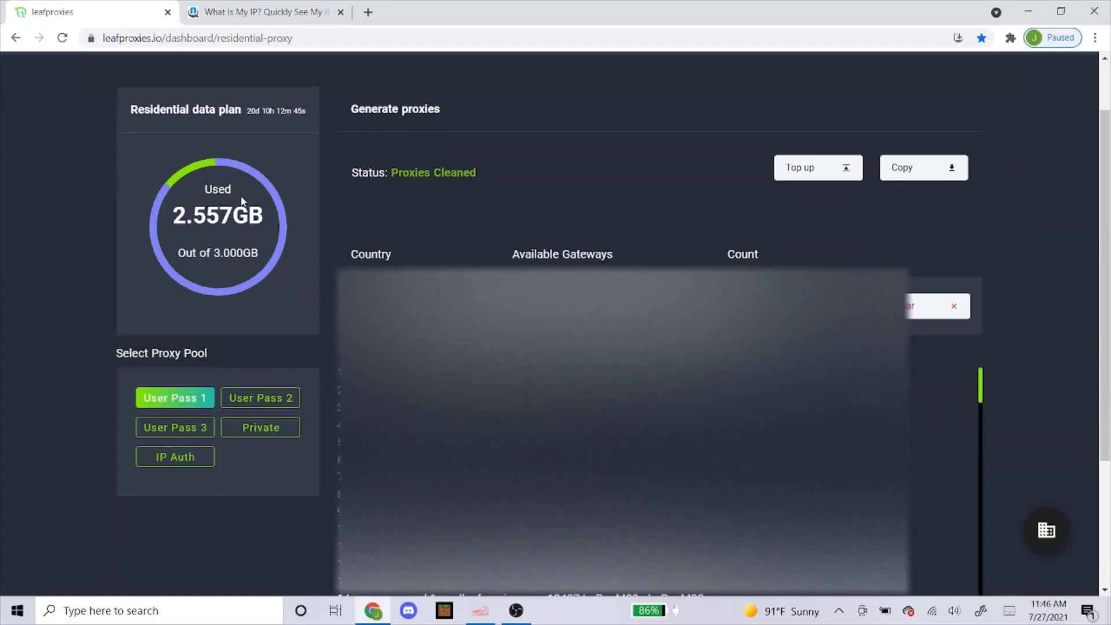